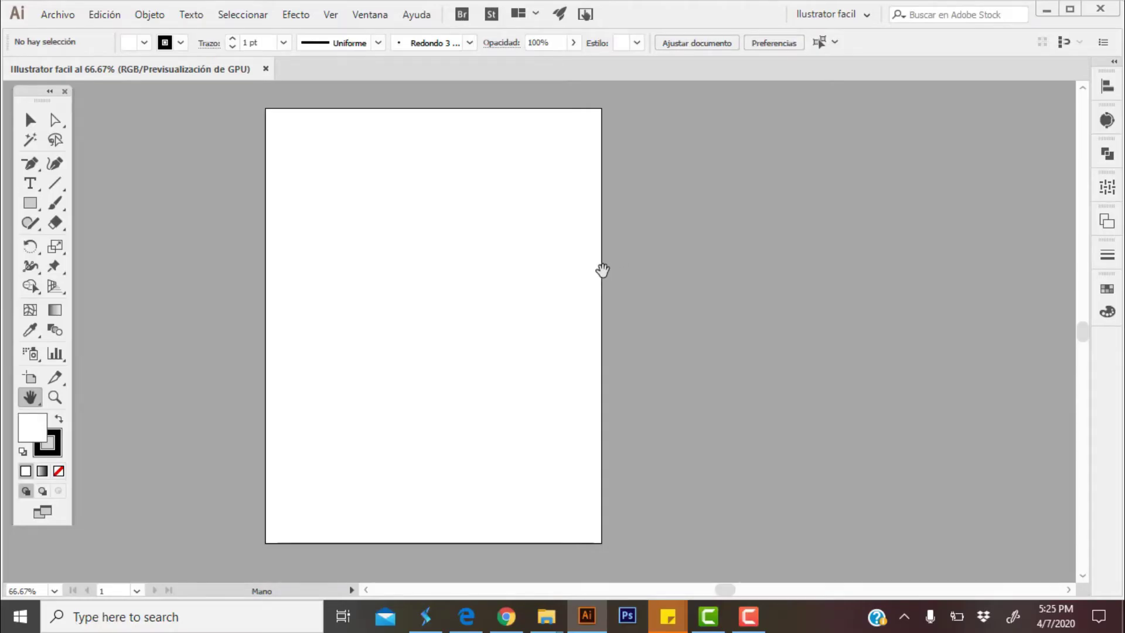
# Drag out a custom-size second artboard beside the first with the Artboard tool (Shift+O)
pyautogui.moveTo(603, 268); pyautogui.dragTo(591, 282)
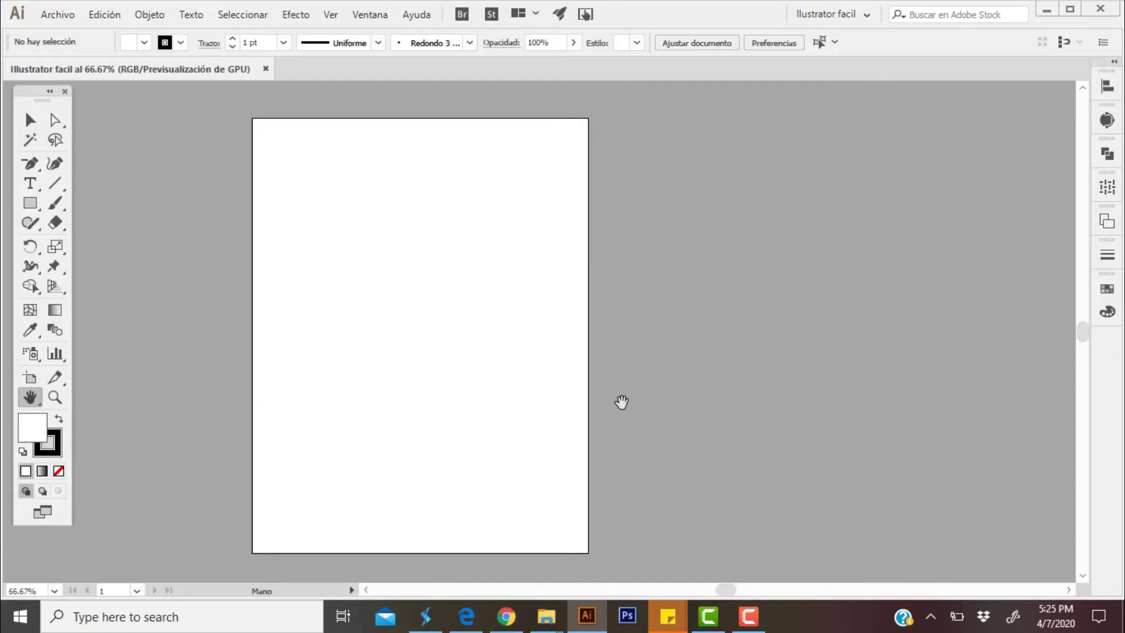
pyautogui.moveTo(560, 402); pyautogui.dragTo(589, 400)
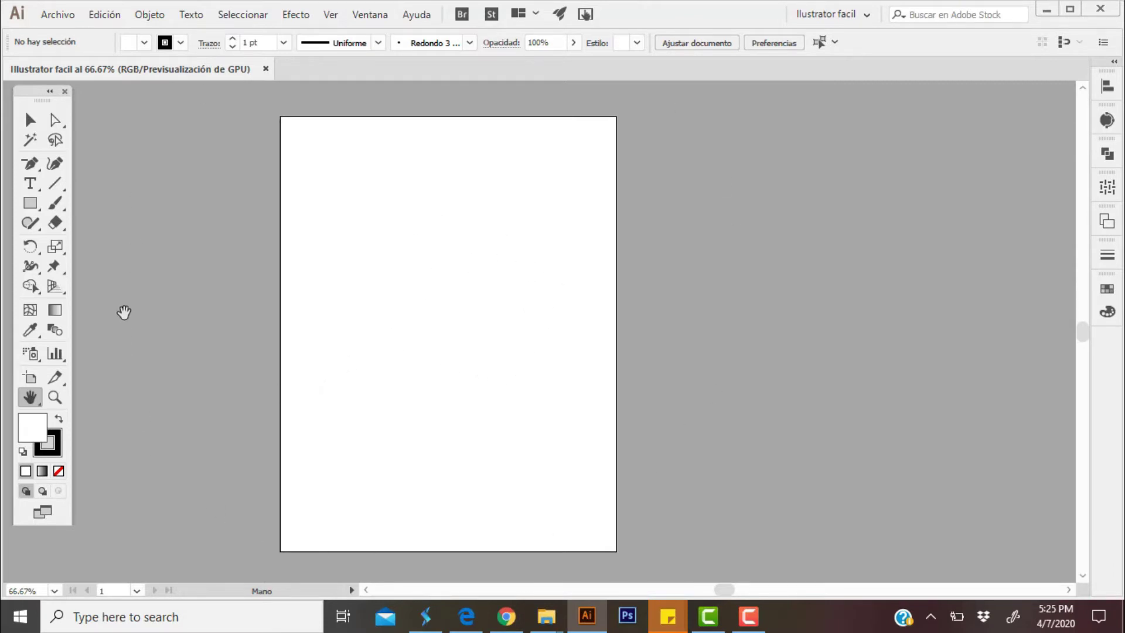
pyautogui.moveTo(385, 267); pyautogui.dragTo(296, 266)
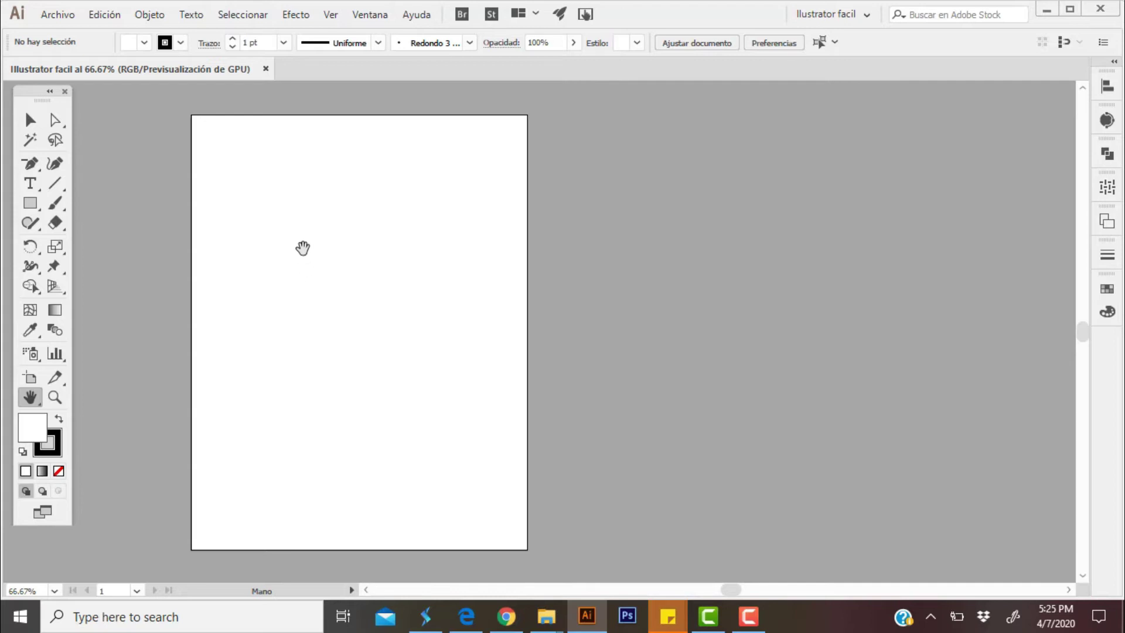
pyautogui.moveTo(249, 241); pyautogui.dragTo(293, 237)
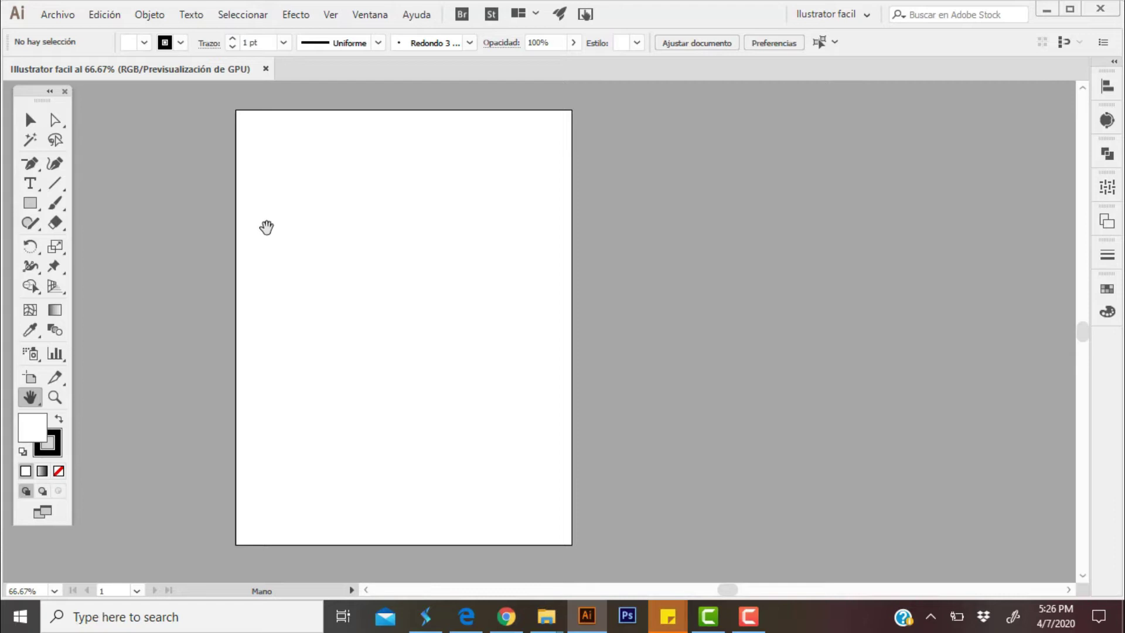
pyautogui.moveTo(269, 227); pyautogui.dragTo(262, 226)
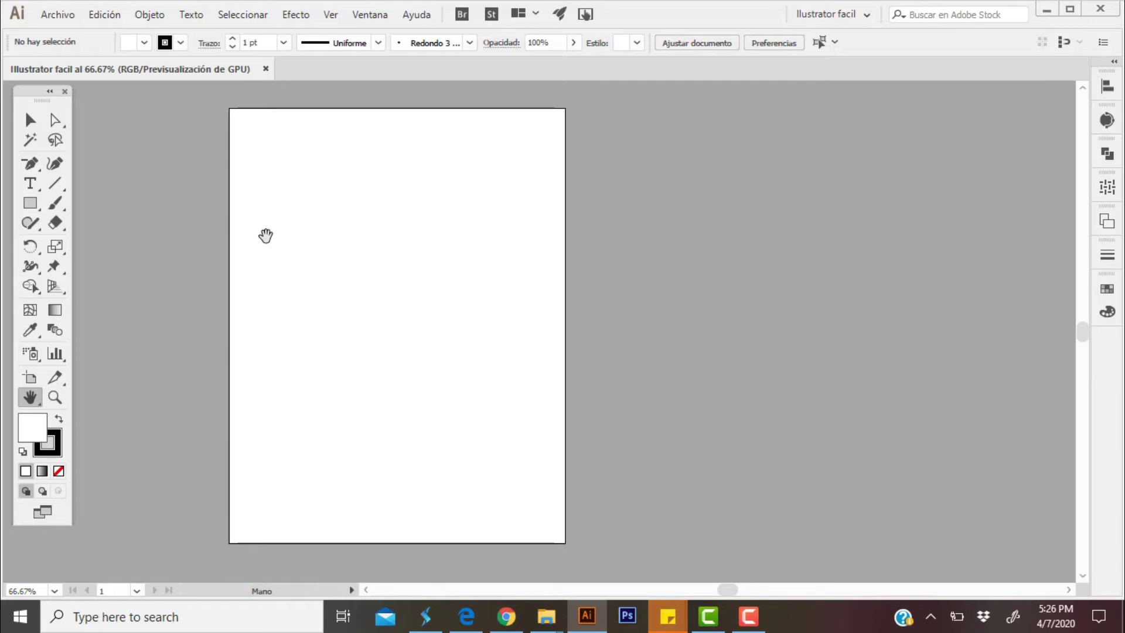
pyautogui.hotkey('shift', 'o')
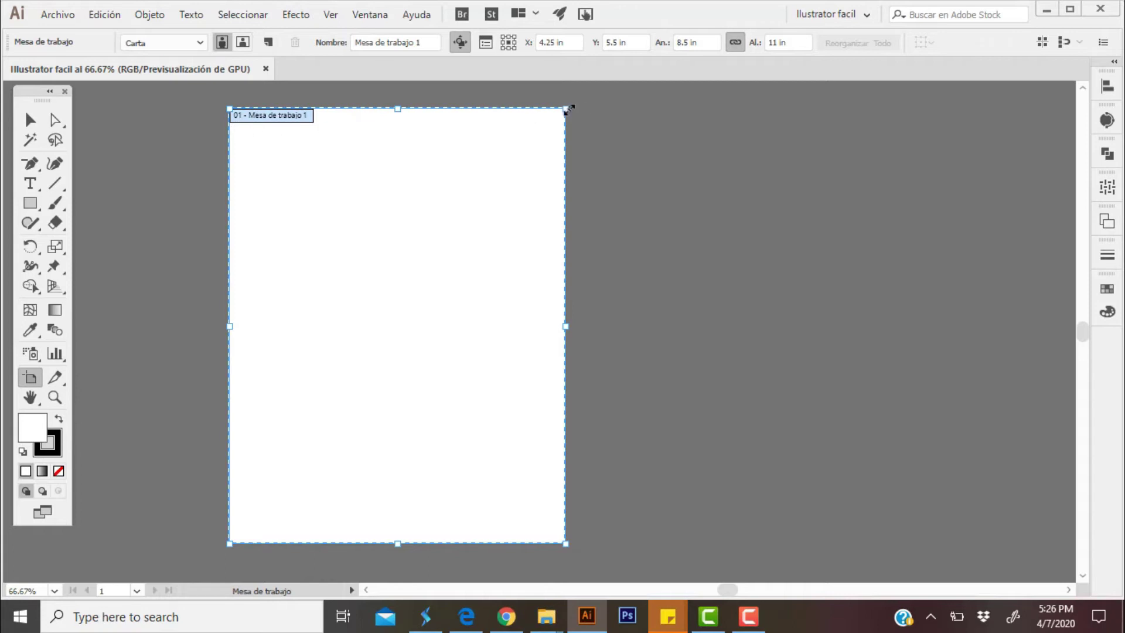
pyautogui.moveTo(565, 110)
pyautogui.mouseDown()
pyautogui.moveTo(473, 198)
pyautogui.moveTo(554, 119)
pyautogui.moveTo(888, 534)
pyautogui.mouseUp()
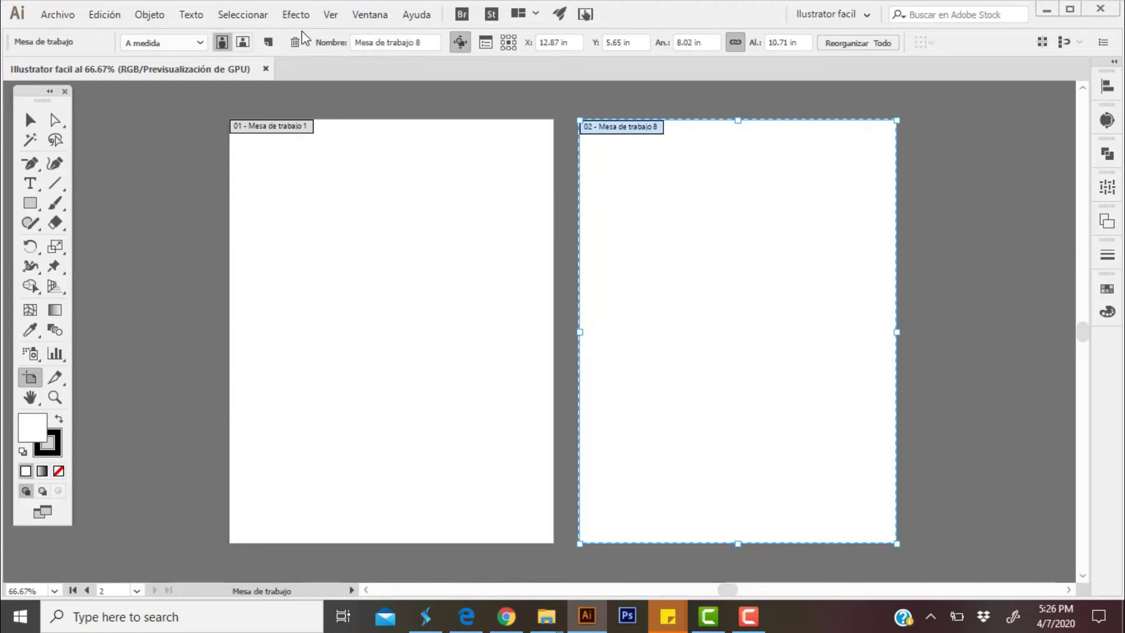
# Add a temporary third artboard, delete it, and exit artboard editing
pyautogui.click(243, 42)
pyautogui.click(268, 42)
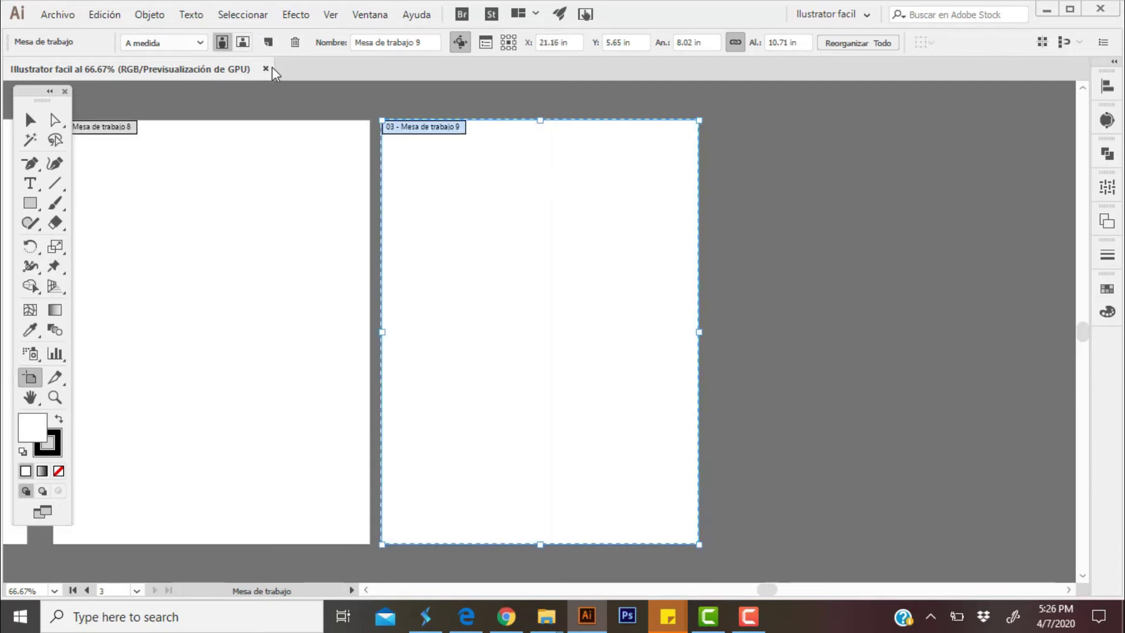
pyautogui.click(295, 44)
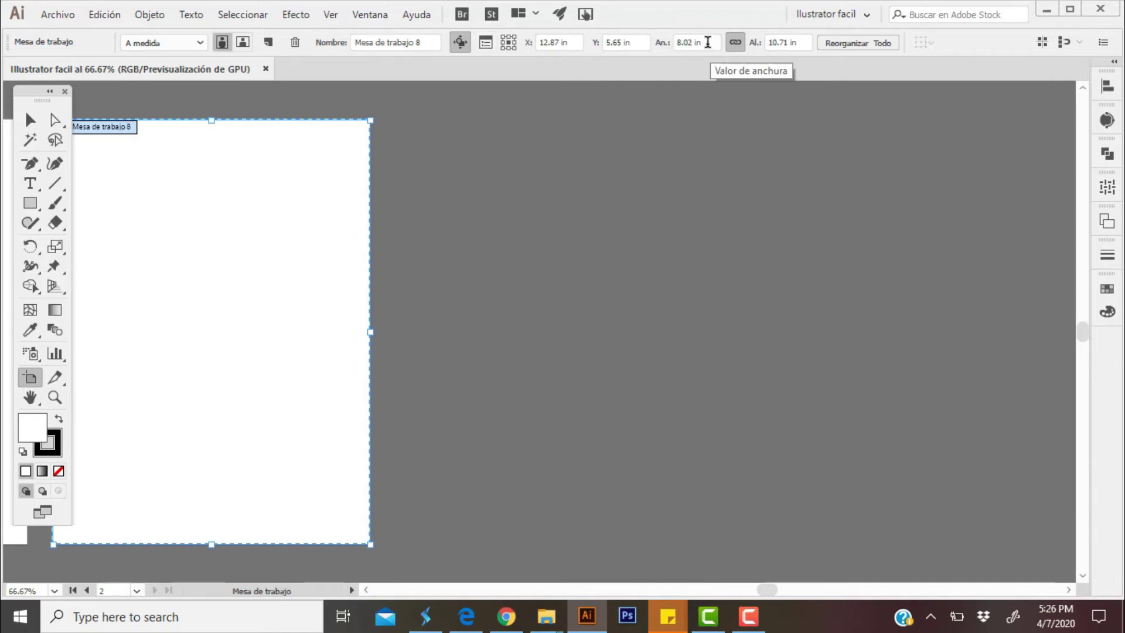
pyautogui.click(789, 42)
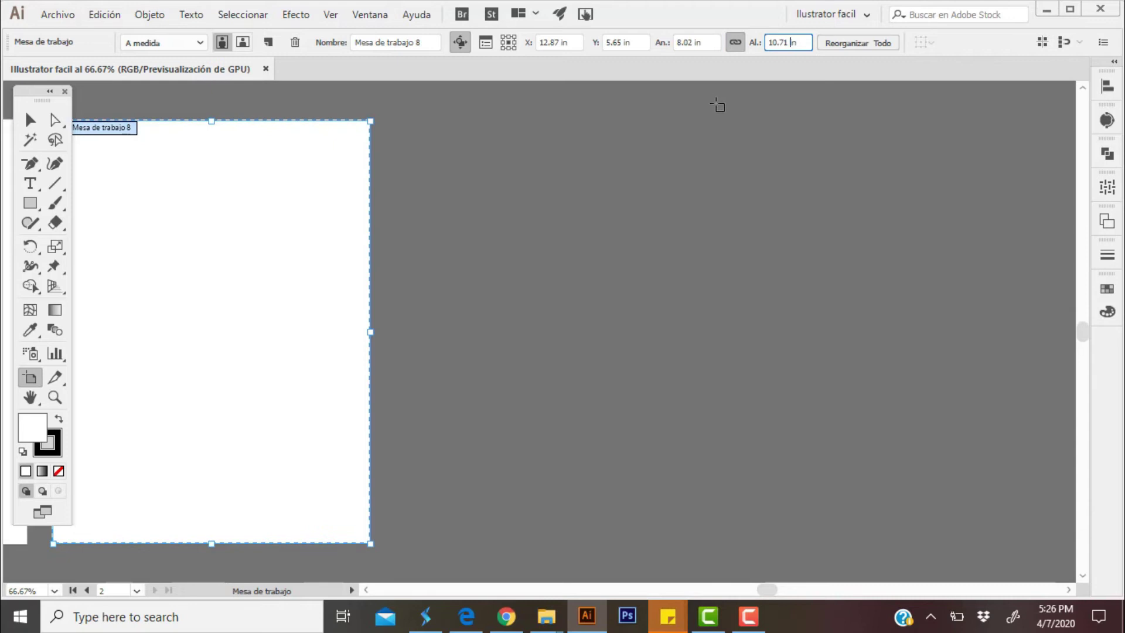
pyautogui.press('Escape')
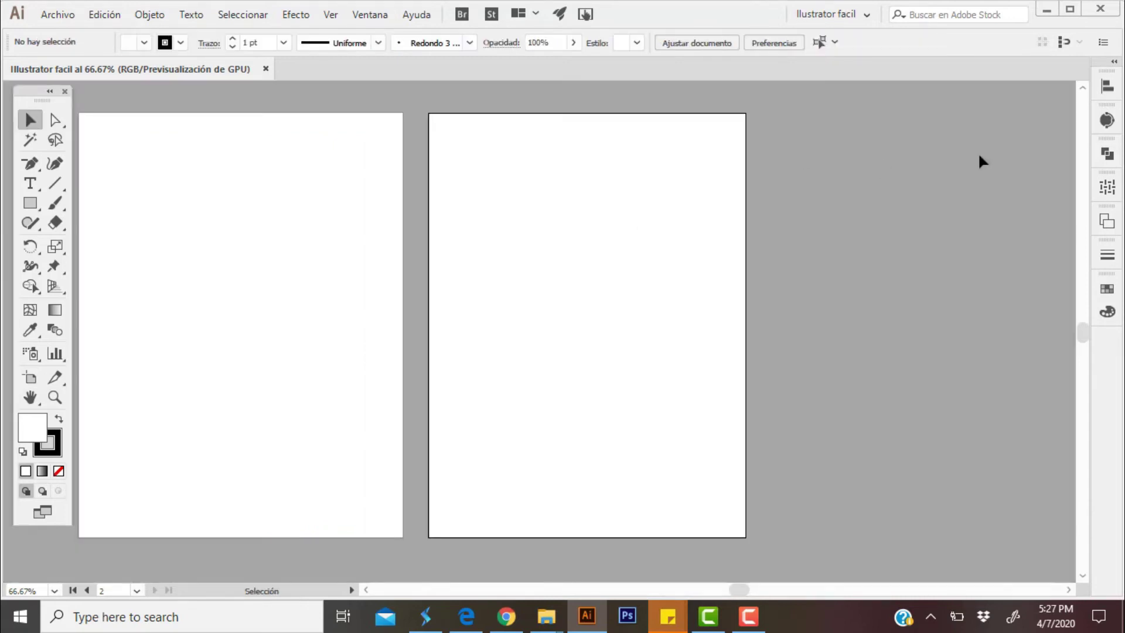
# In the Artboards panel, add two artboards and delete extras, leaving Mesa de trabajo 1, 8 and 10
pyautogui.click(1107, 225)
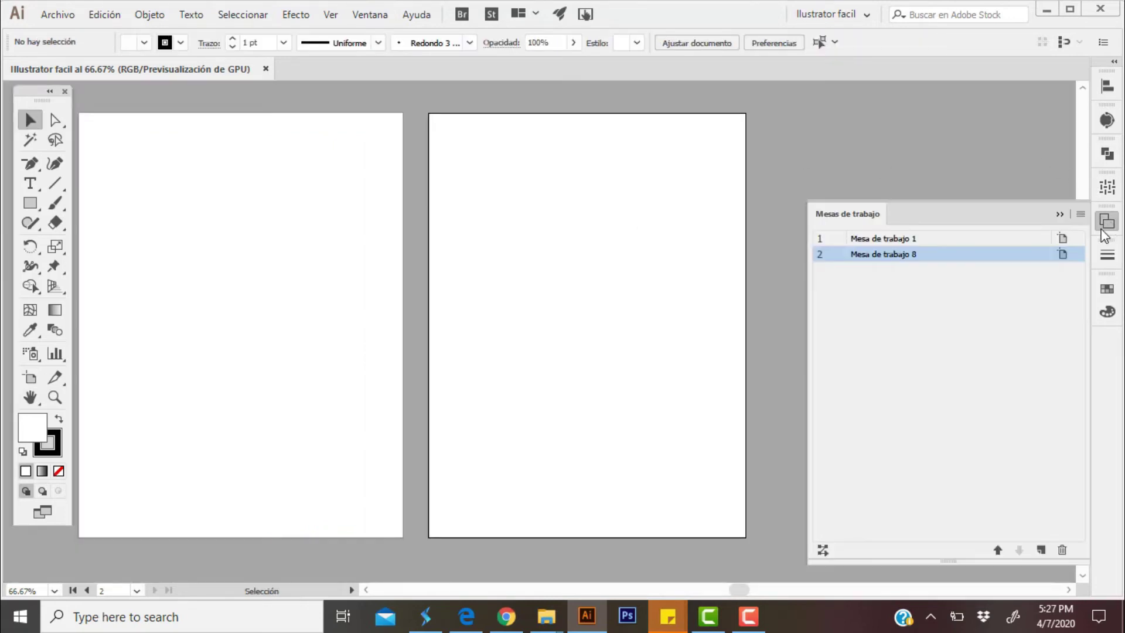
pyautogui.click(1041, 549)
pyautogui.click(1041, 550)
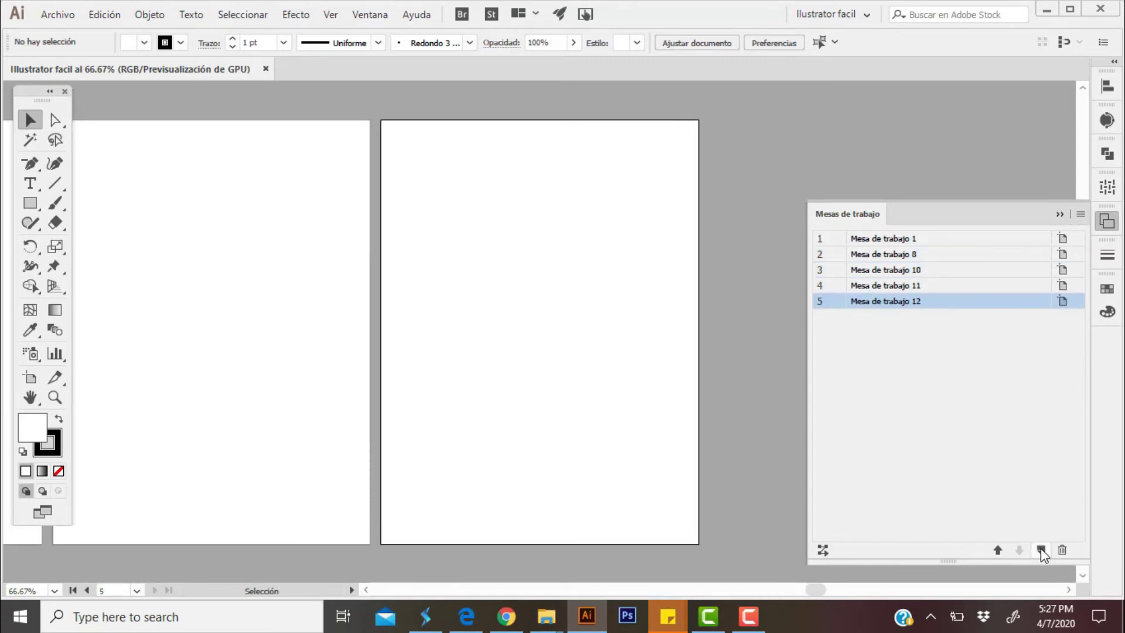
pyautogui.click(1062, 549)
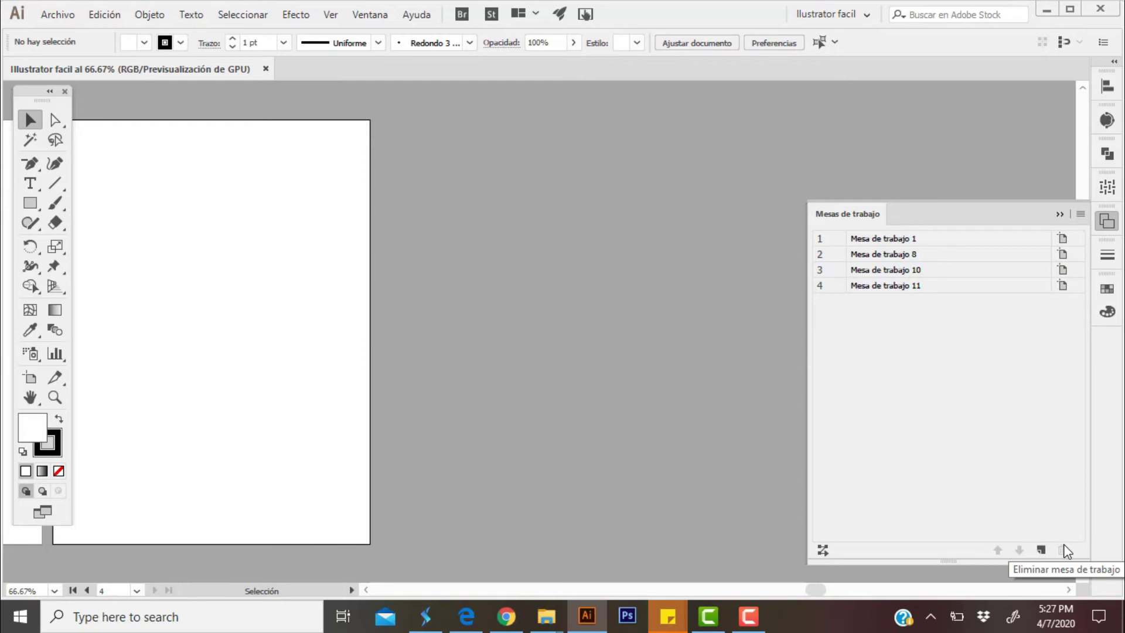
pyautogui.click(935, 285)
pyautogui.click(1062, 550)
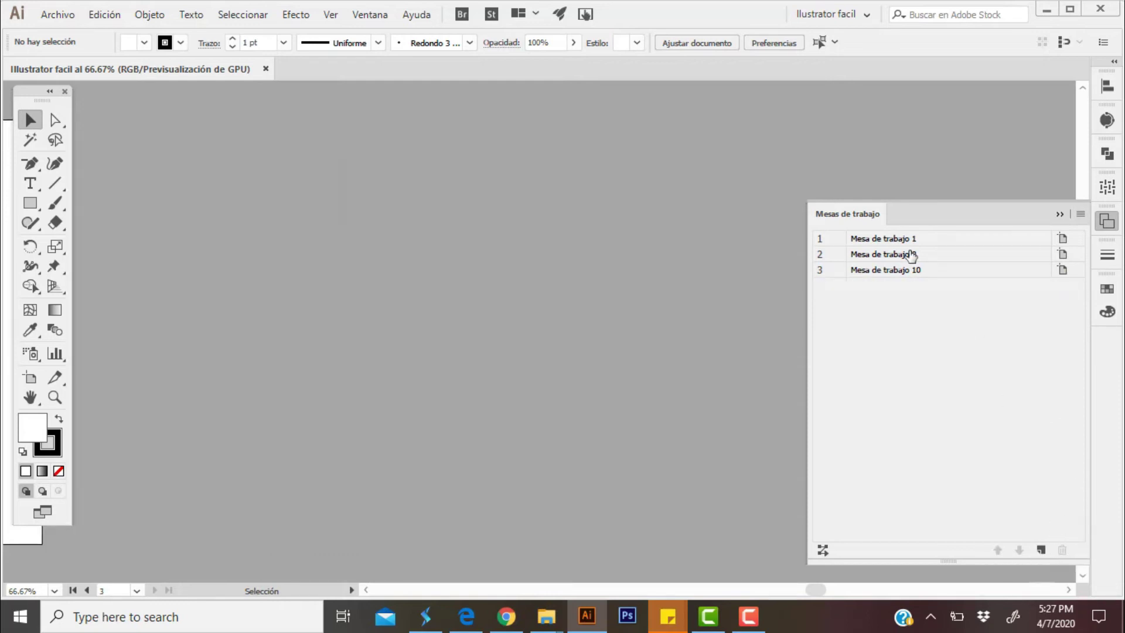
pyautogui.press('h')
pyautogui.moveTo(342, 309); pyautogui.dragTo(797, 312)
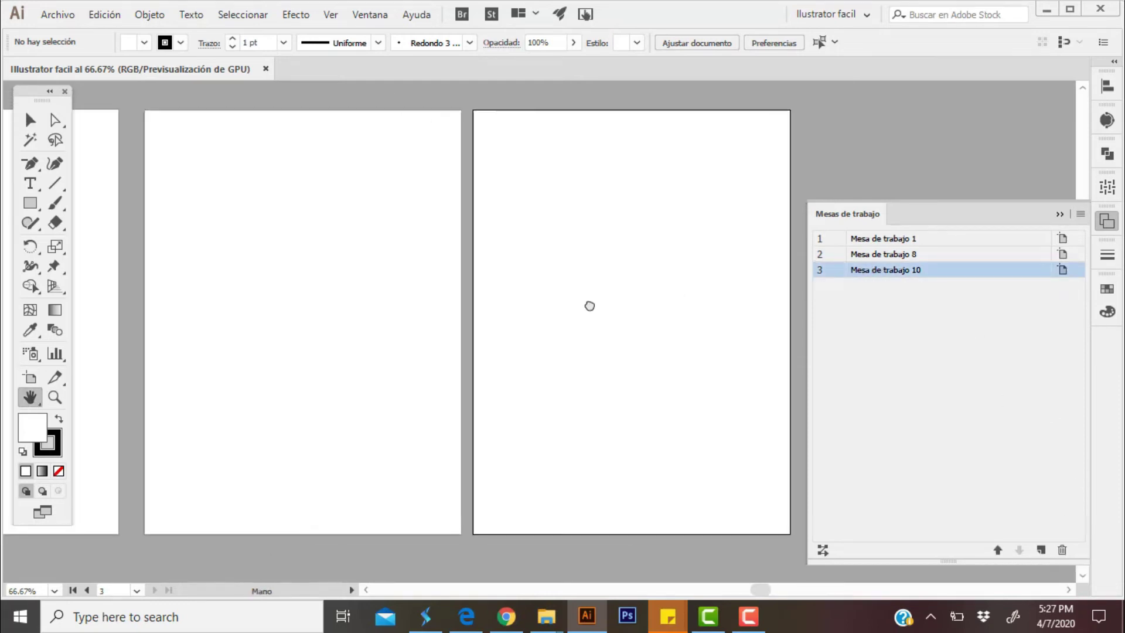
pyautogui.moveTo(589, 306); pyautogui.dragTo(575, 304)
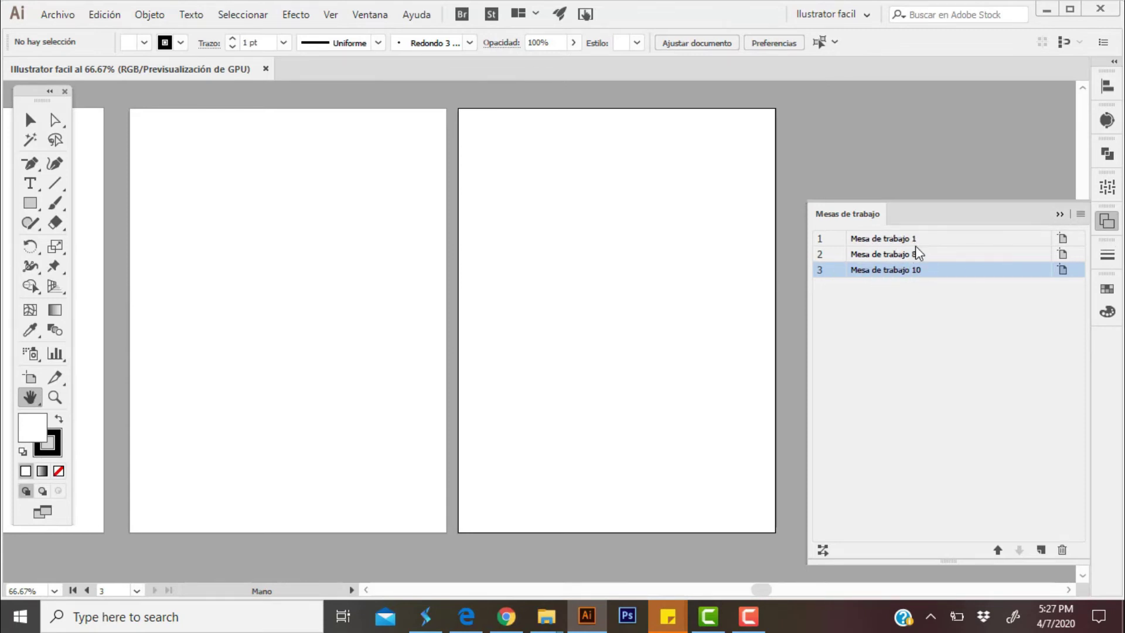
# Drag the panel rows into the order Mesa de trabajo 8, 1, 10, then collapse the Artboards panel
pyautogui.click(901, 239)
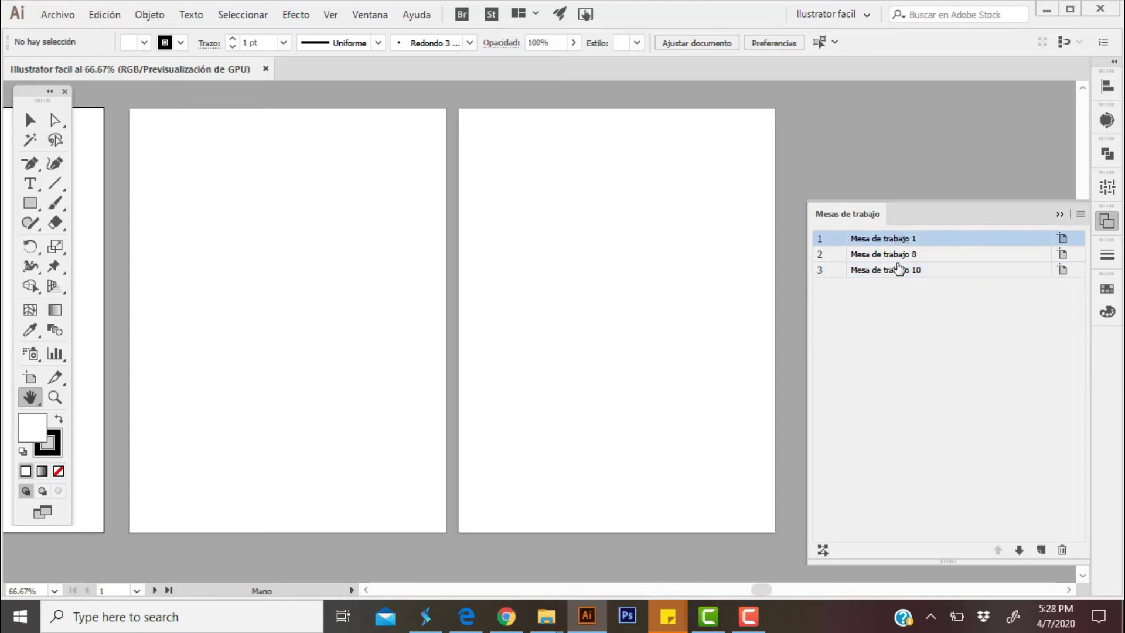
pyautogui.click(905, 256)
pyautogui.click(898, 271)
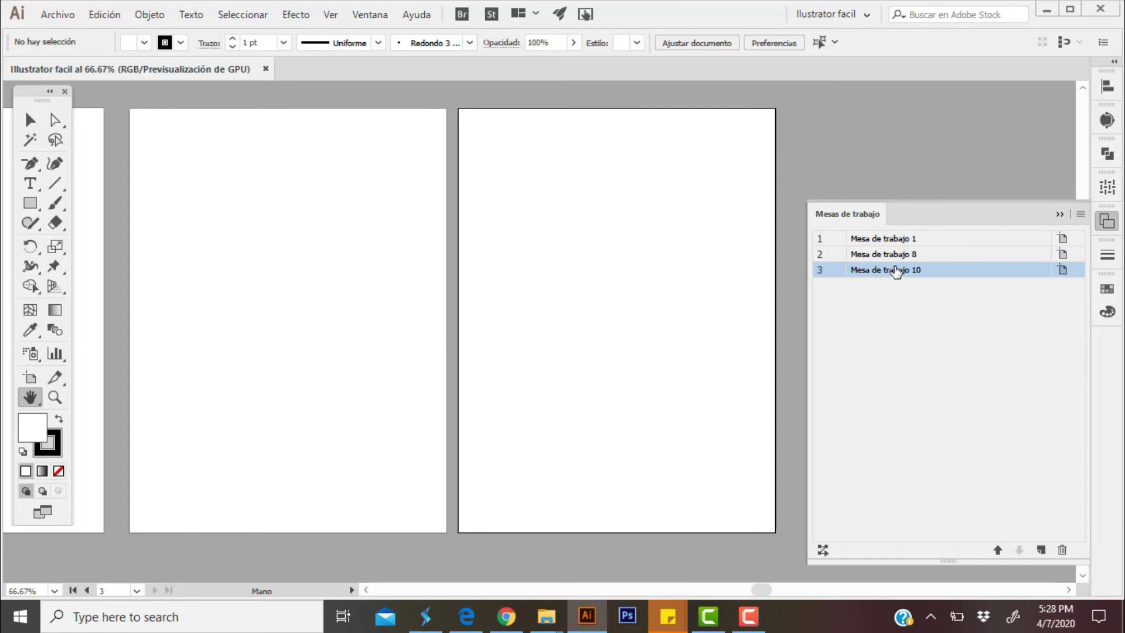
pyautogui.moveTo(895, 266); pyautogui.dragTo(875, 266)
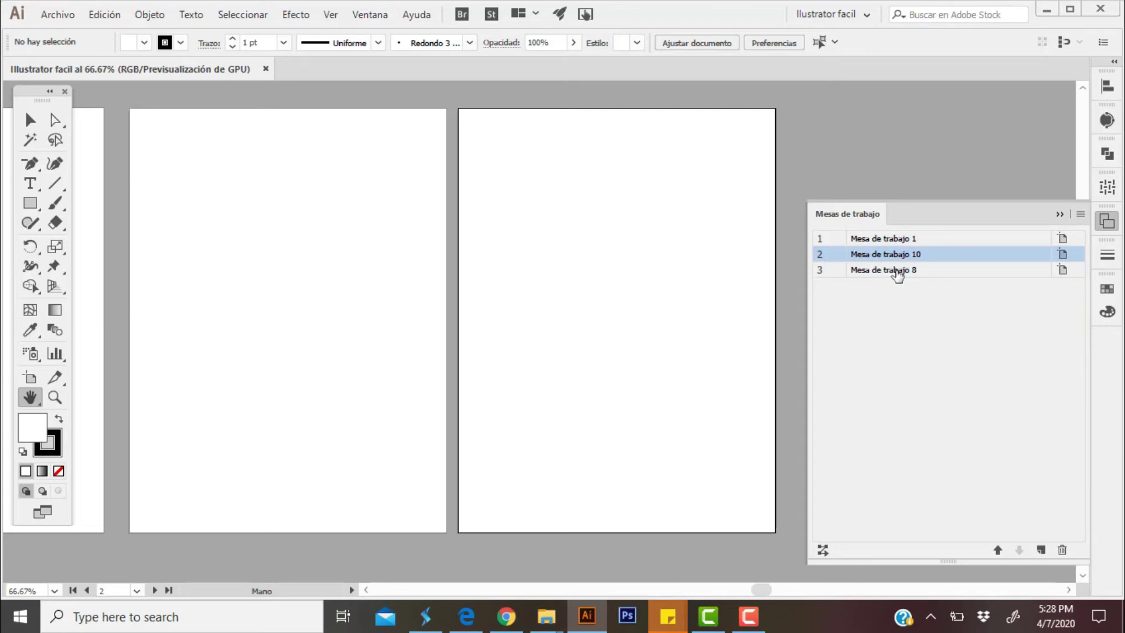
pyautogui.moveTo(891, 276); pyautogui.dragTo(903, 240)
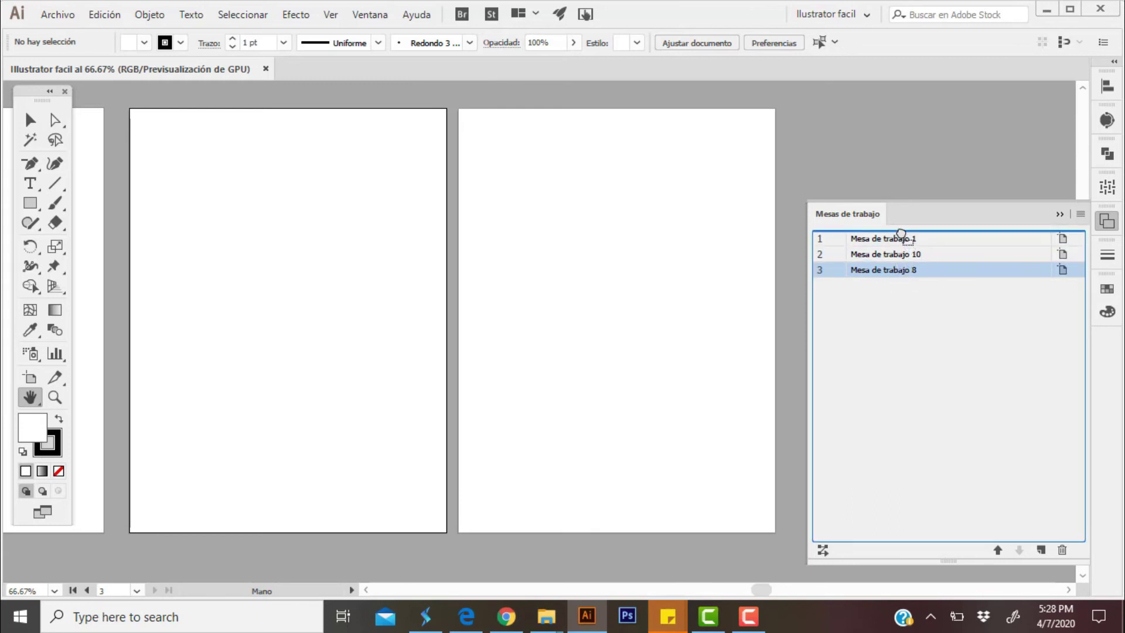
pyautogui.moveTo(903, 240); pyautogui.dragTo(902, 237)
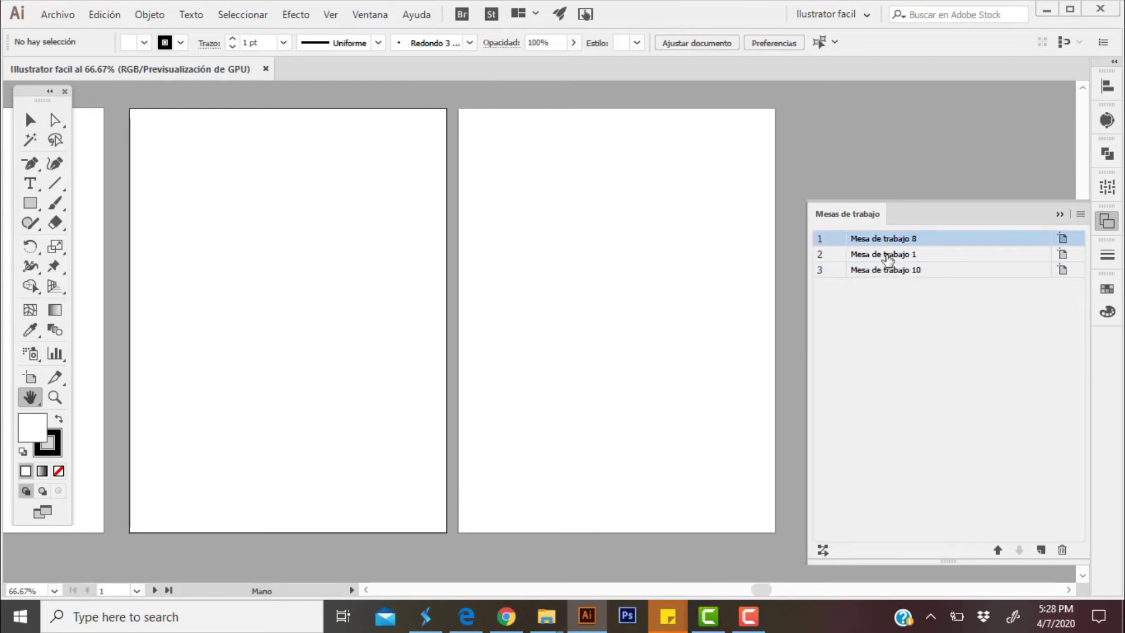
pyautogui.click(886, 254)
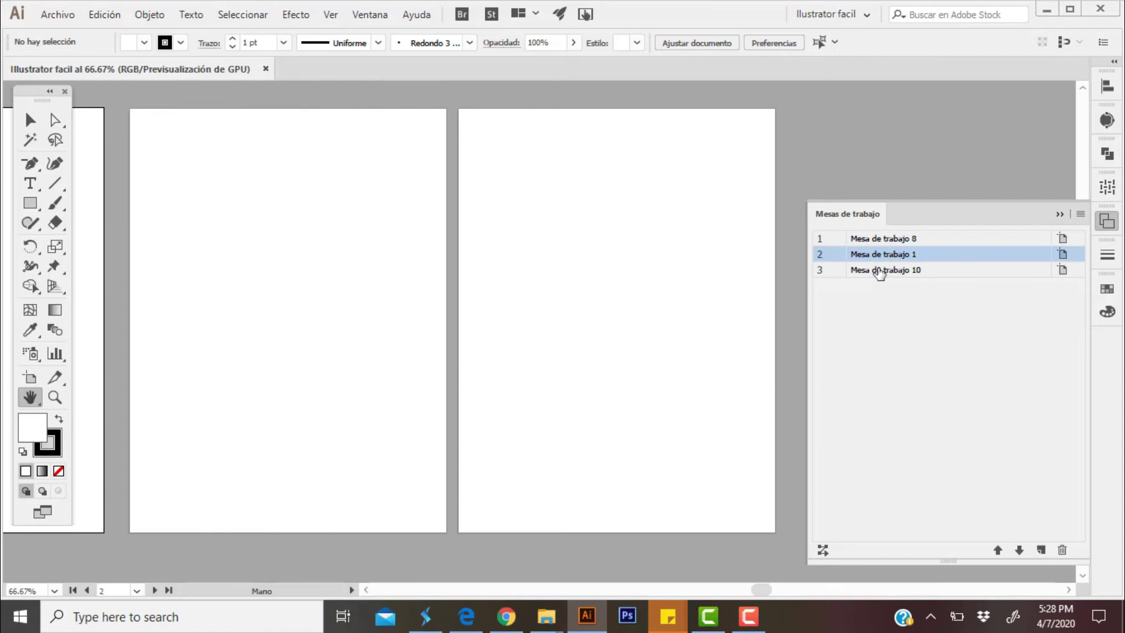
pyautogui.click(899, 272)
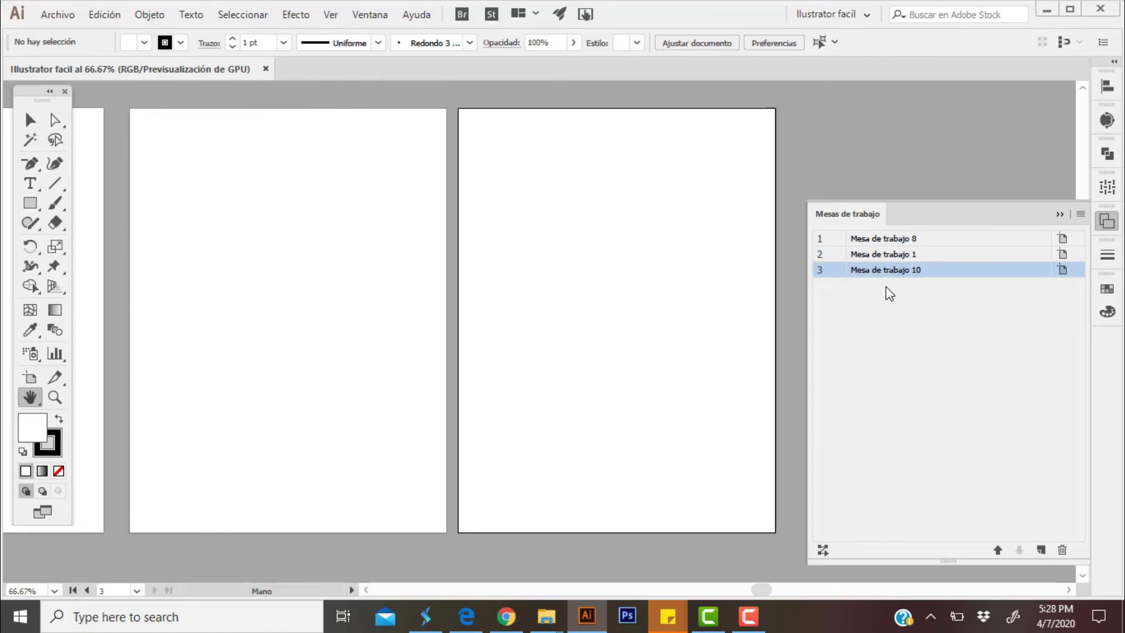
pyautogui.click(898, 142)
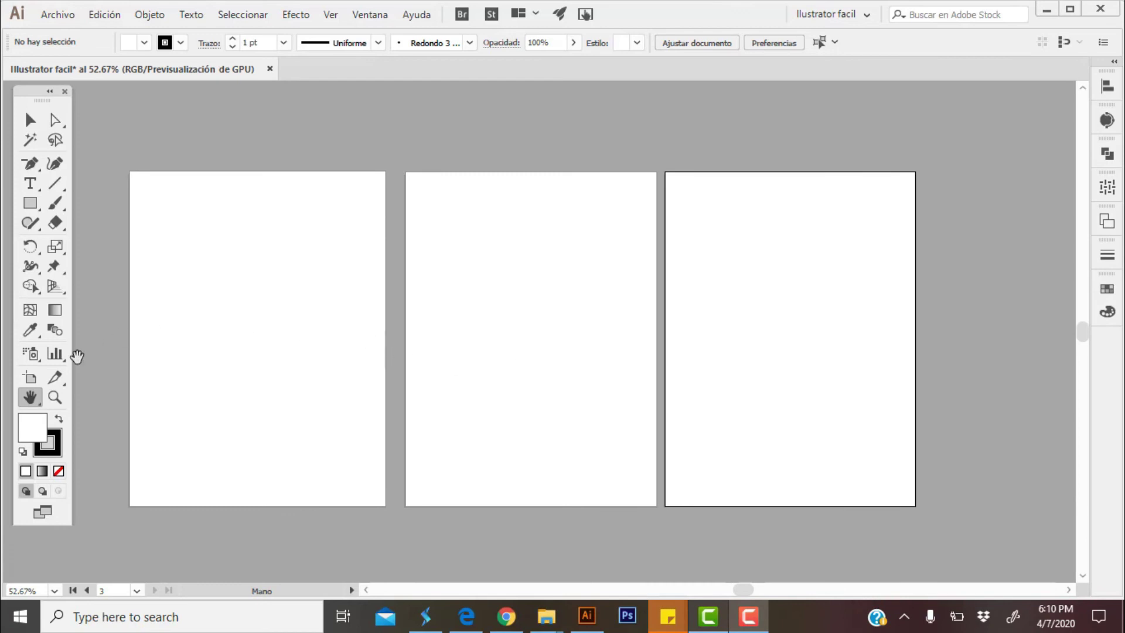
# Zoom out with the Zoom tool to about 3%, leaving three tiny artboards mid-canvas
pyautogui.click(54, 398)
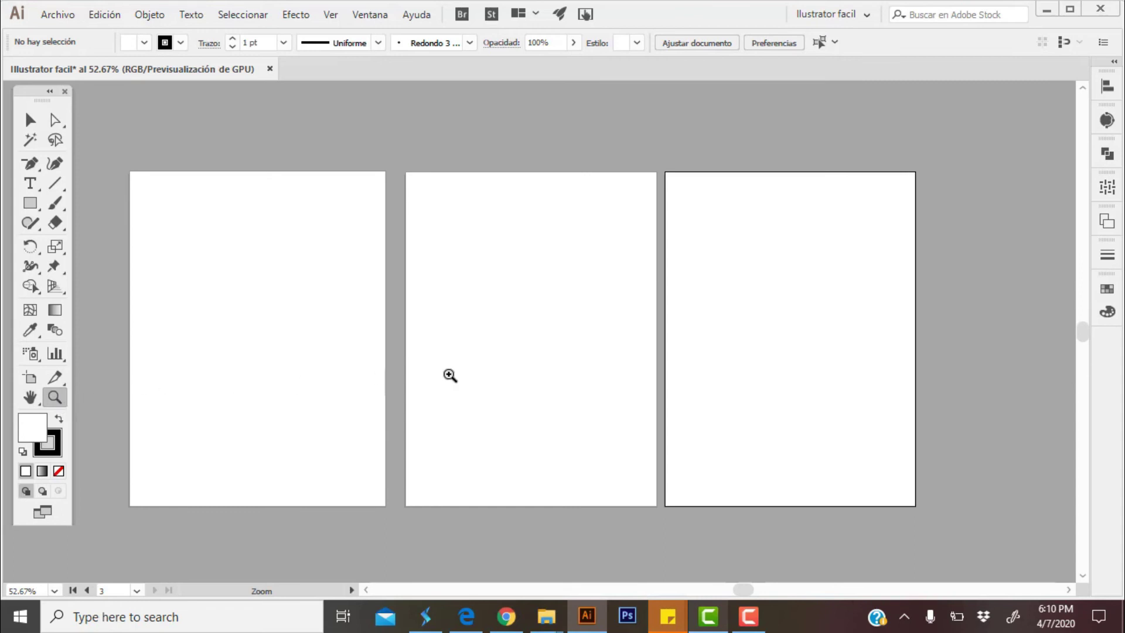
pyautogui.keyDown('alt'); pyautogui.click(492, 371); pyautogui.keyUp('alt')
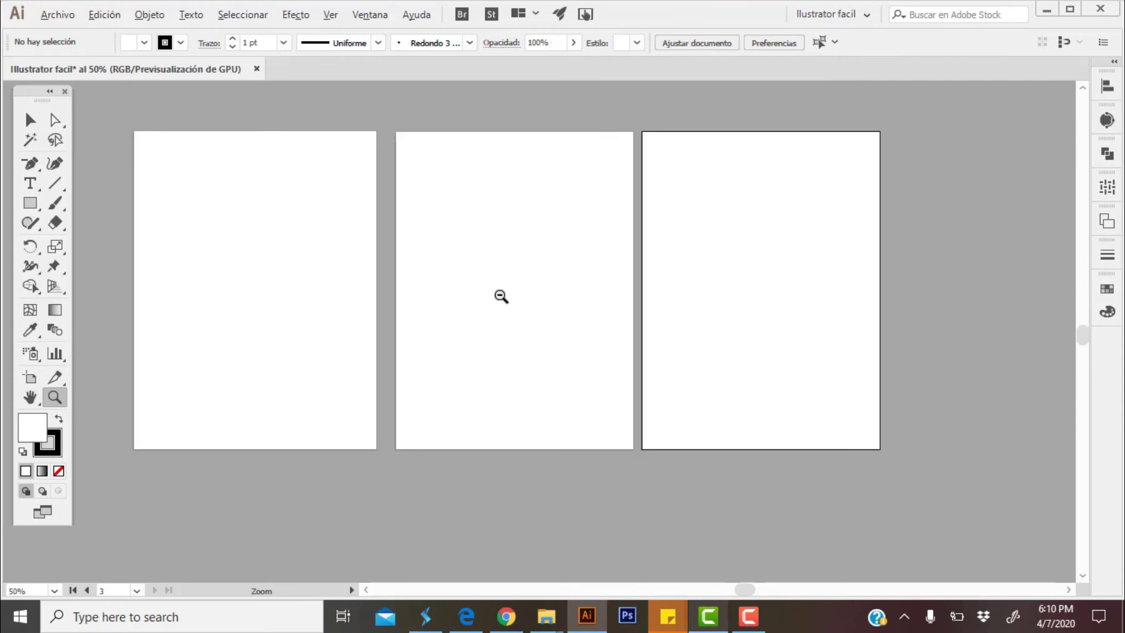
pyautogui.keyDown('alt'); pyautogui.click(501, 296); pyautogui.keyUp('alt')
pyautogui.keyDown('alt'); pyautogui.click(585, 297); pyautogui.keyUp('alt')
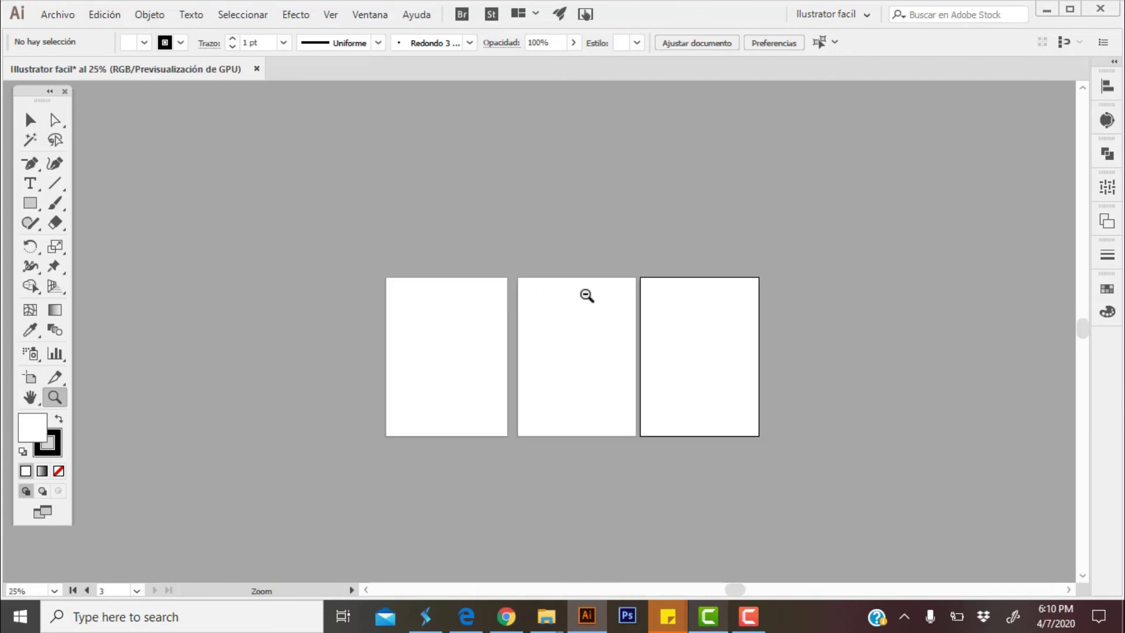
pyautogui.keyDown('alt'); pyautogui.click(655, 299); pyautogui.keyUp('alt')
pyautogui.keyDown('alt'); pyautogui.click(527, 383); pyautogui.keyUp('alt')
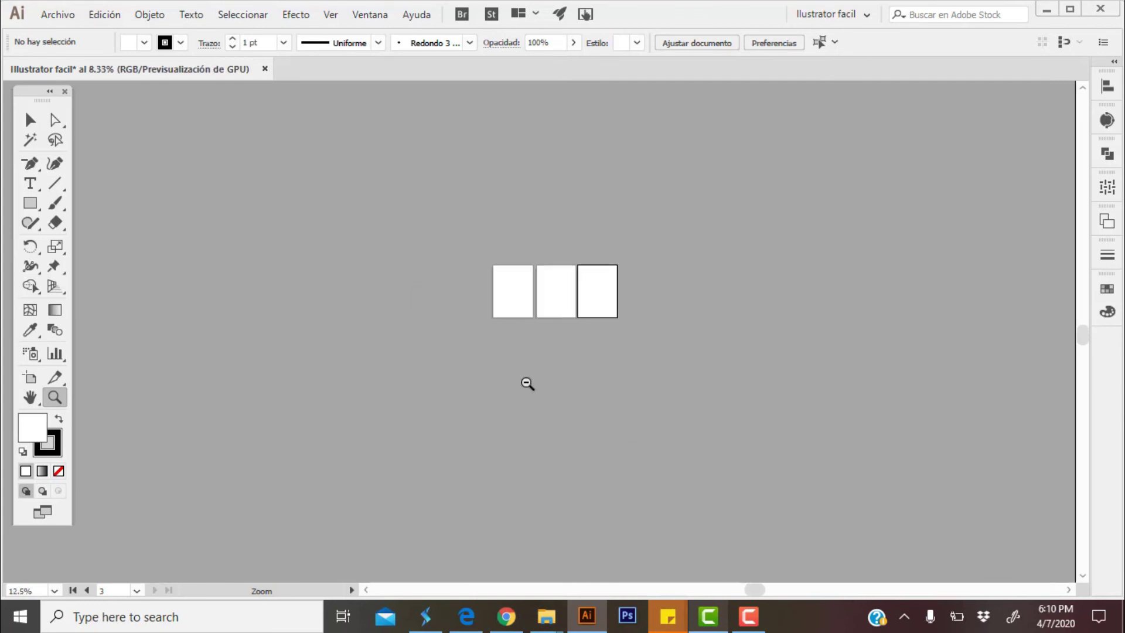
pyautogui.keyDown('alt'); pyautogui.click(549, 299); pyautogui.keyUp('alt')
pyautogui.keyDown('alt'); pyautogui.click(577, 343); pyautogui.keyUp('alt')
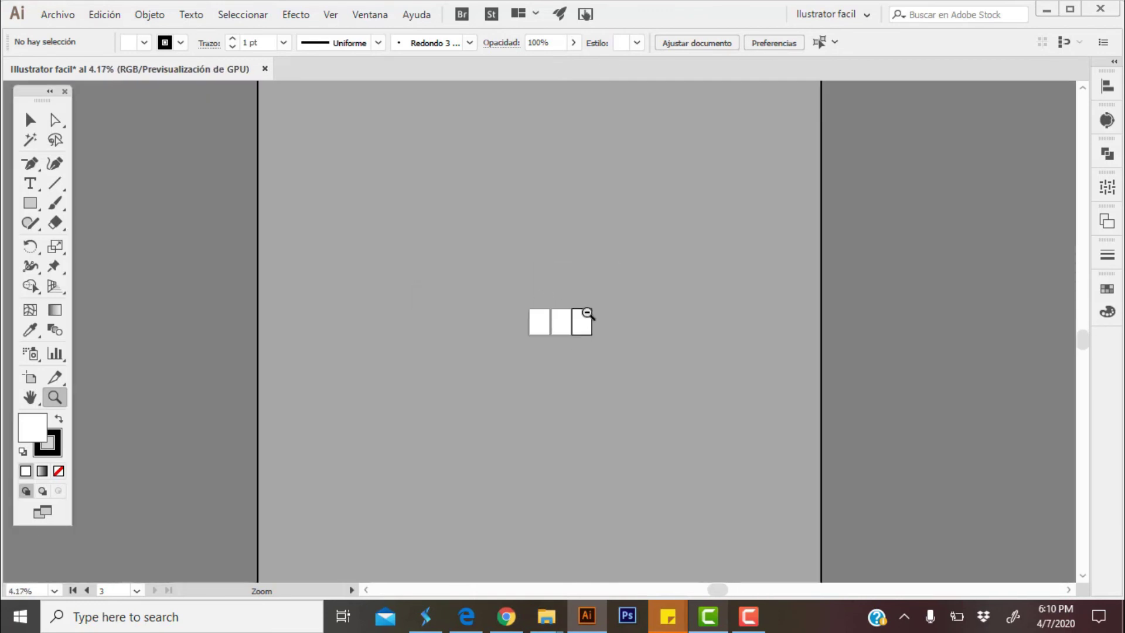
pyautogui.keyDown('alt'); pyautogui.click(581, 308); pyautogui.keyUp('alt')
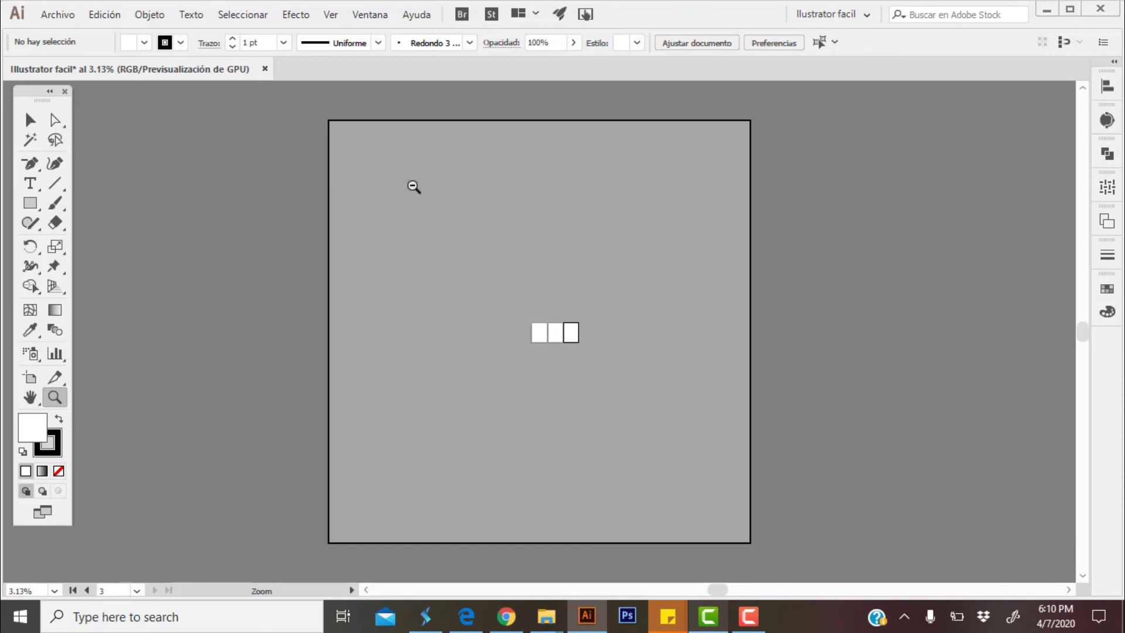